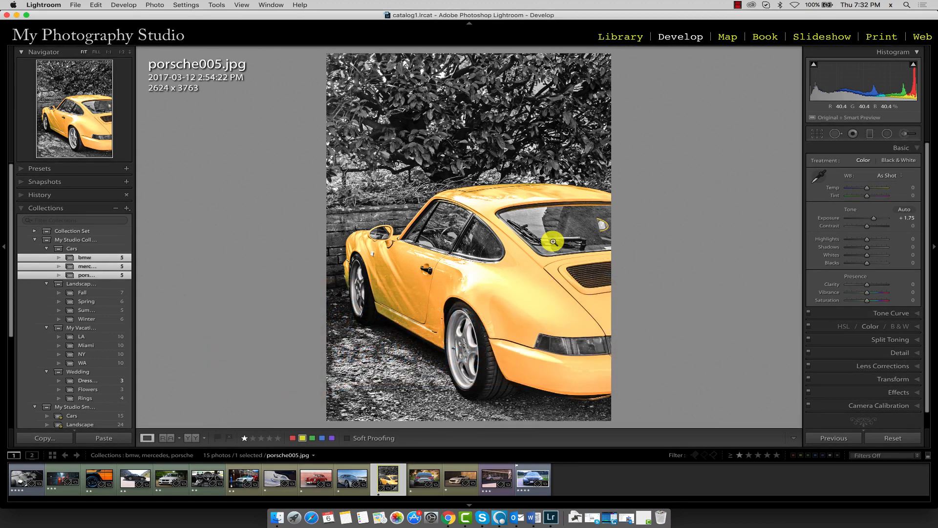
# - Deselect the bmw, mercedes and porsche collections so the filmstrip lists the entire catalog
pyautogui.keyDown('super'); pyautogui.click(89, 274); pyautogui.keyUp('super')
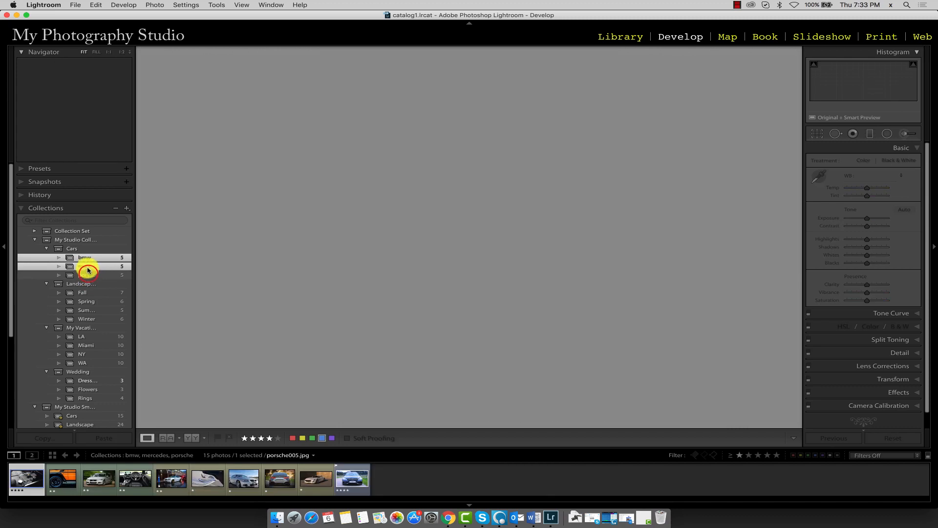
pyautogui.keyDown('super'); pyautogui.click(87, 266); pyautogui.keyUp('super')
pyautogui.keyDown('super'); pyautogui.click(85, 262); pyautogui.keyUp('super')
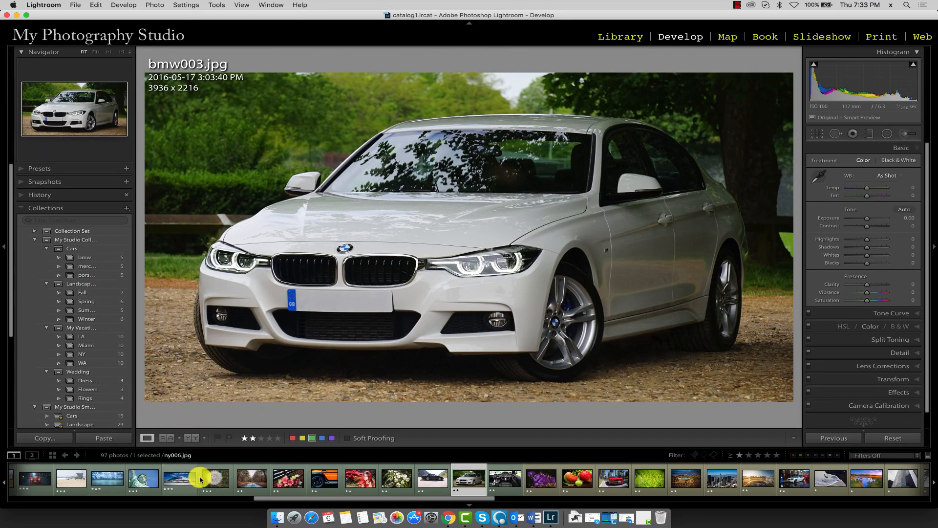
pyautogui.moveTo(288, 498); pyautogui.dragTo(383, 508)
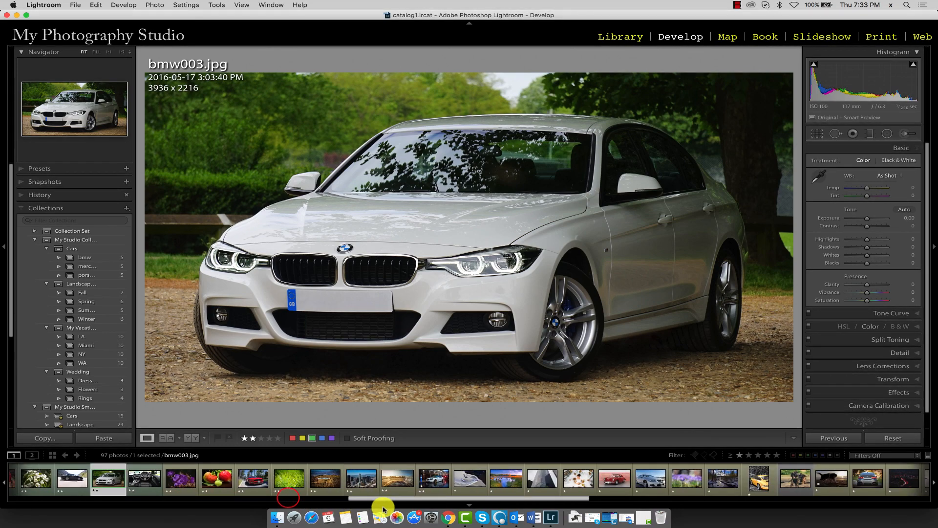
# - Filter the Library by filename text containing wa001.jpg
pyautogui.click(618, 36)
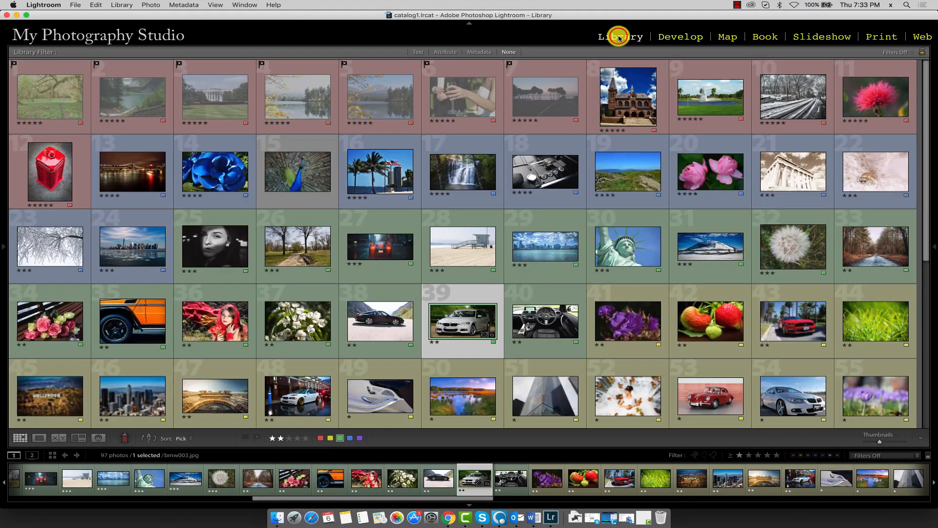
pyautogui.click(418, 53)
pyautogui.click(655, 64)
pyautogui.click(816, 65)
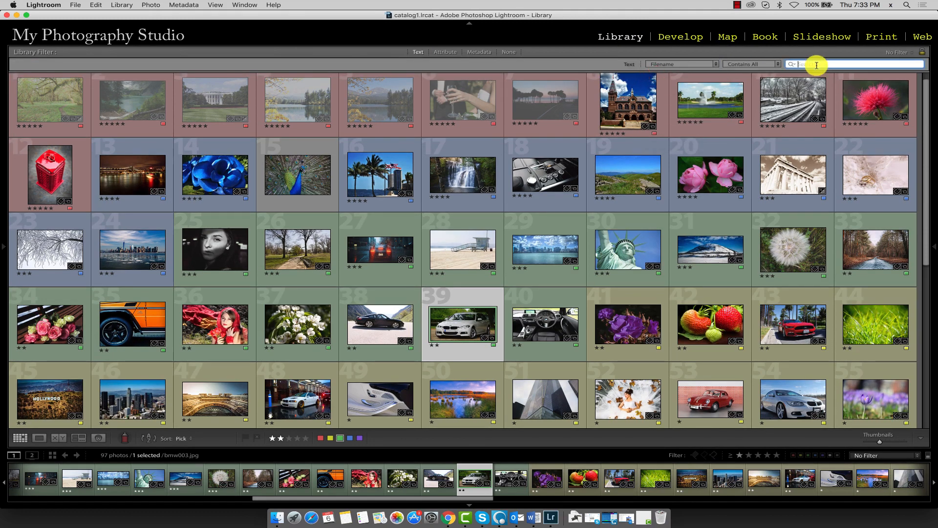
pyautogui.write('wa001')
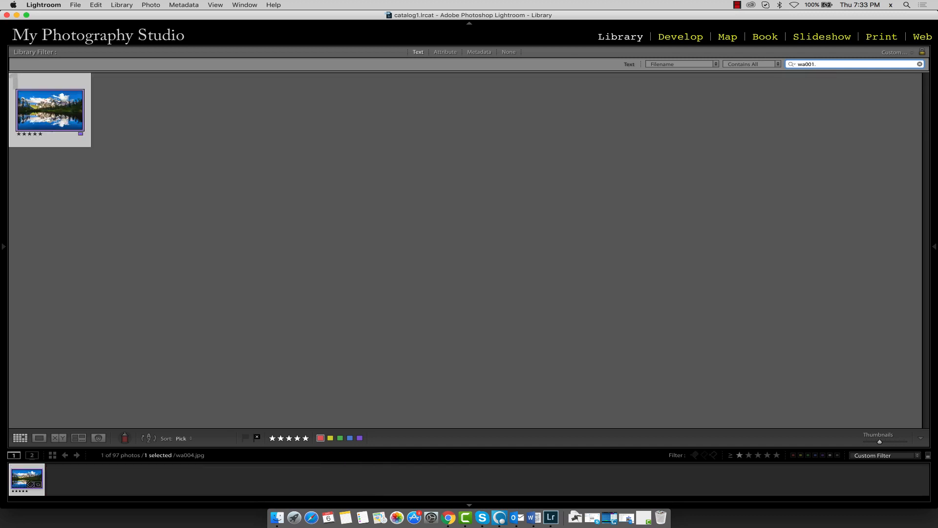
pyautogui.write('.jpg')
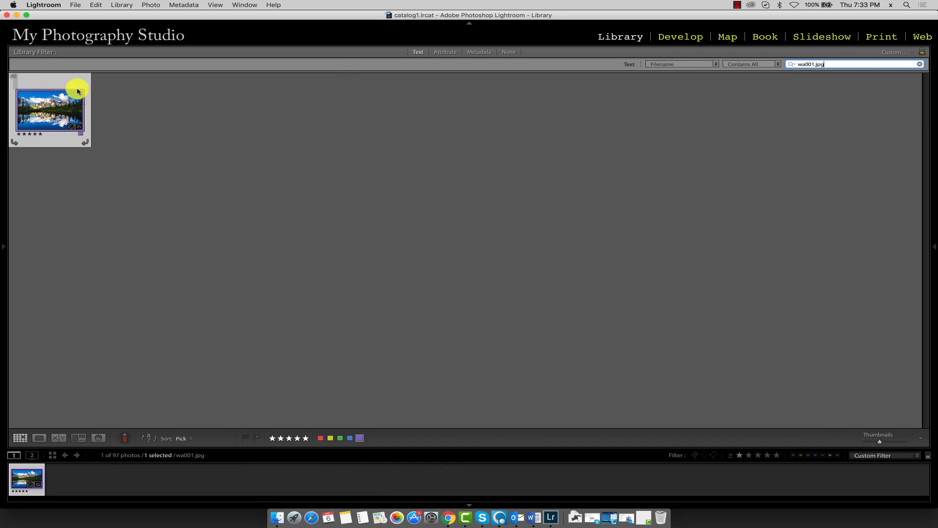
# - Open the wa001.jpg photo in the Develop module and turn on its shadow and highlight clipping overlays
pyautogui.click(68, 110)
pyautogui.doubleClick(68, 109)
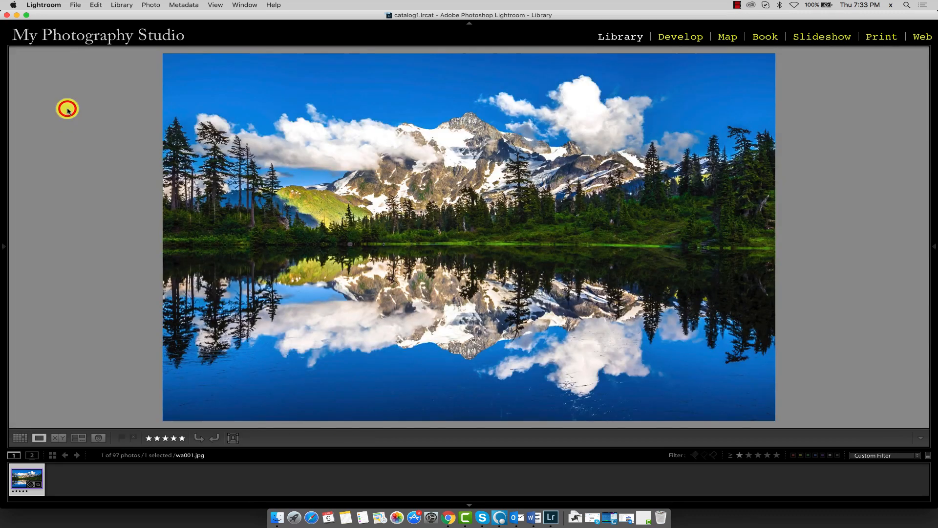
pyautogui.click(681, 37)
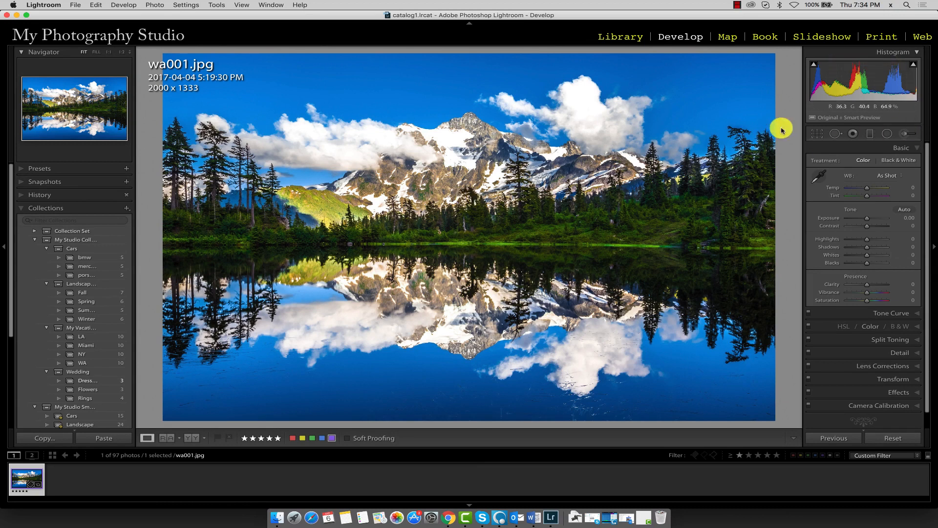
pyautogui.click(815, 63)
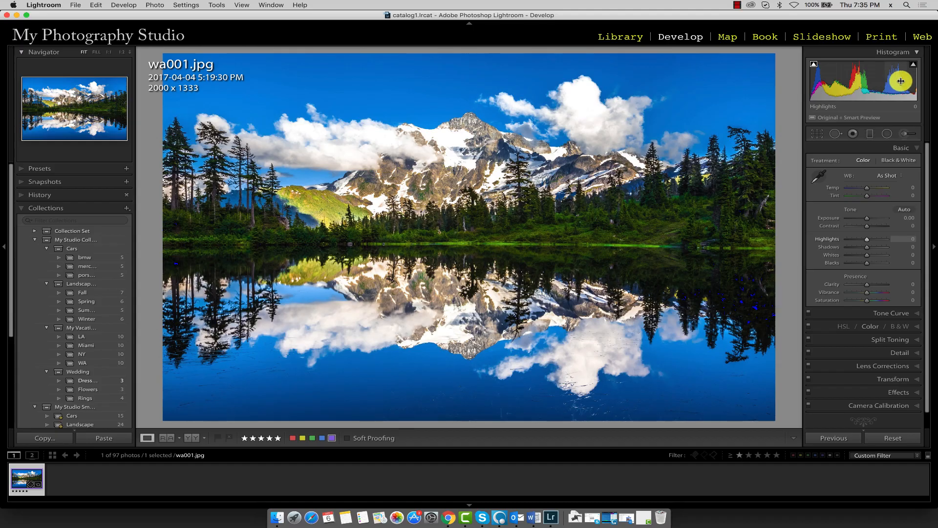
pyautogui.click(913, 64)
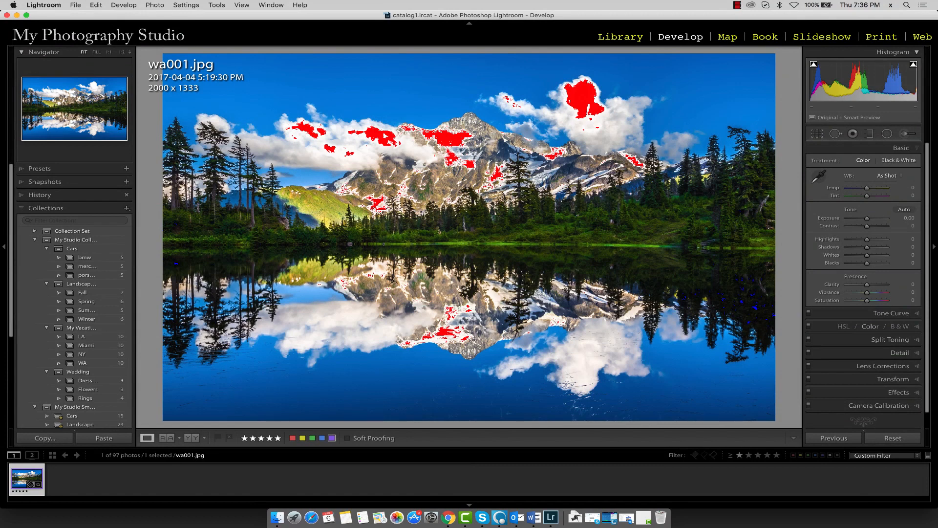
pyautogui.rightClick(837, 73)
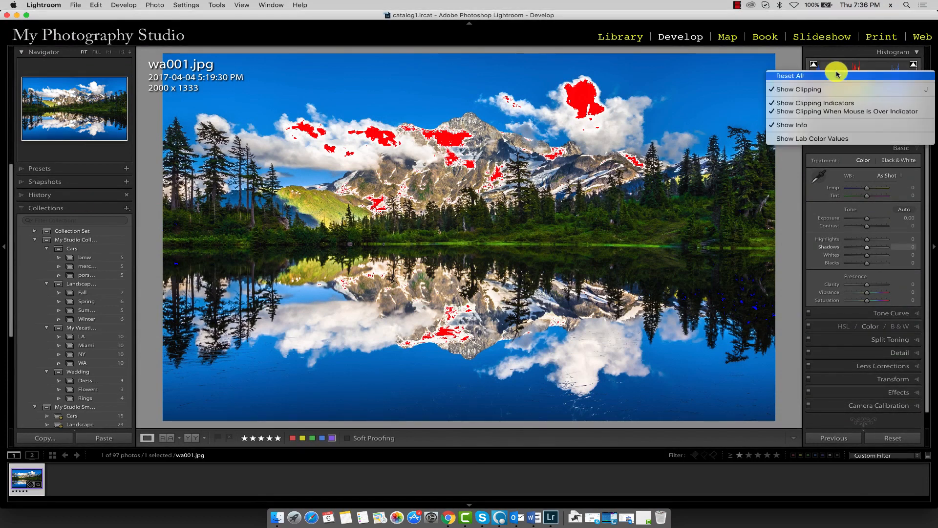
pyautogui.click(792, 108)
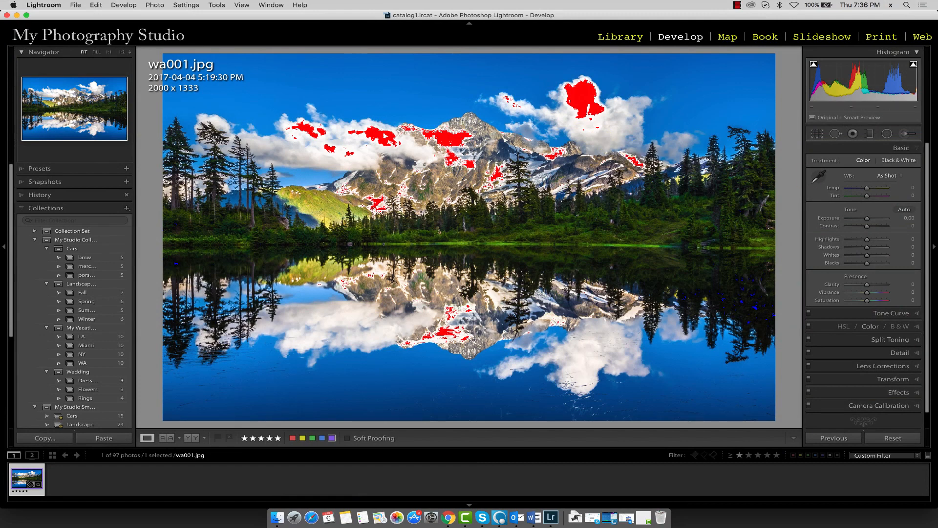
pyautogui.click(916, 149)
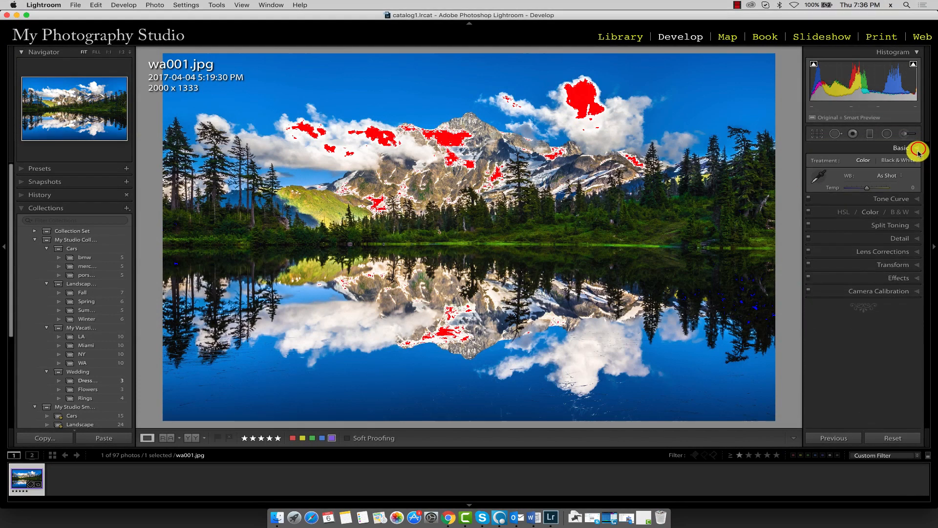
pyautogui.click(918, 149)
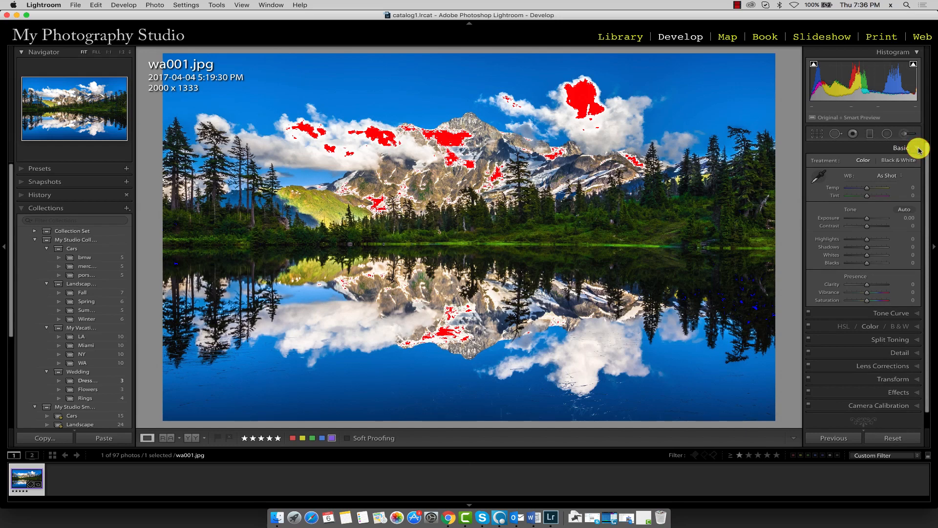
pyautogui.rightClick(854, 149)
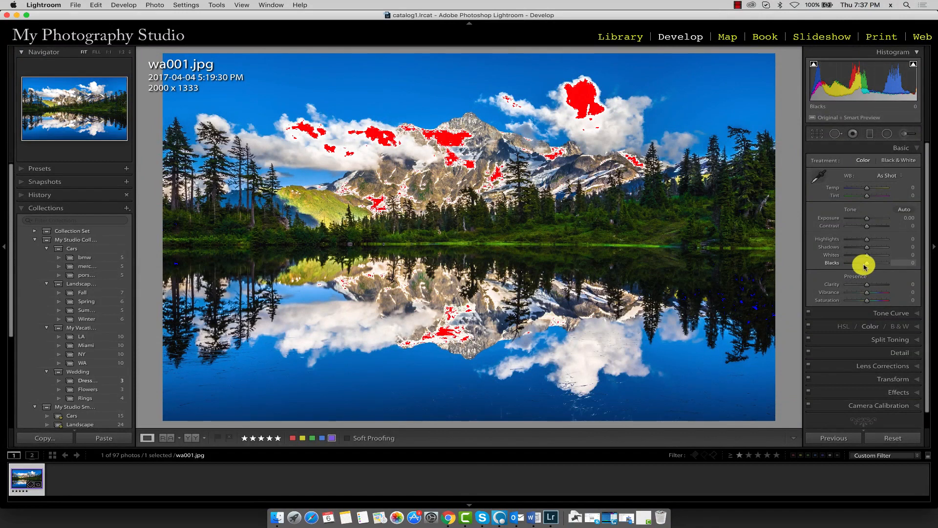
# - Try raising the photo's Whites to +66 and Blacks to +15
pyautogui.moveTo(868, 259); pyautogui.dragTo(881, 259)
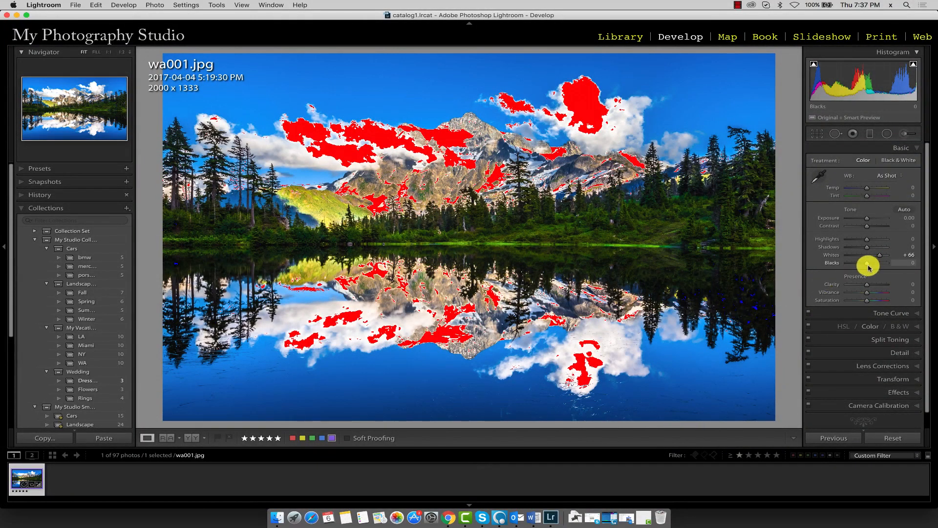
pyautogui.moveTo(869, 267)
pyautogui.mouseDown()
pyautogui.moveTo(849, 264)
pyautogui.moveTo(869, 264)
pyautogui.mouseUp()
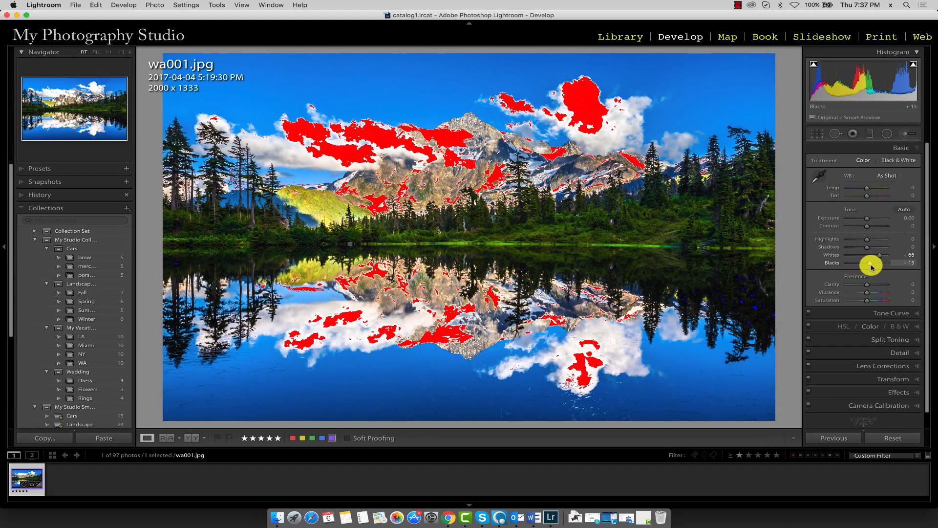
# - Reset the photo's Blacks and Whites to 0
pyautogui.click(908, 263)
pyautogui.write('0')
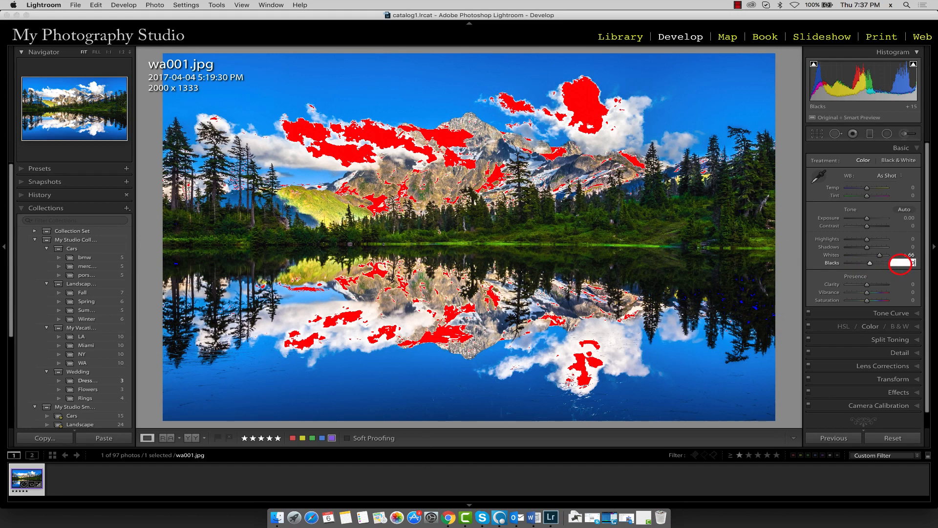
pyautogui.press('Return')
pyautogui.click(912, 255)
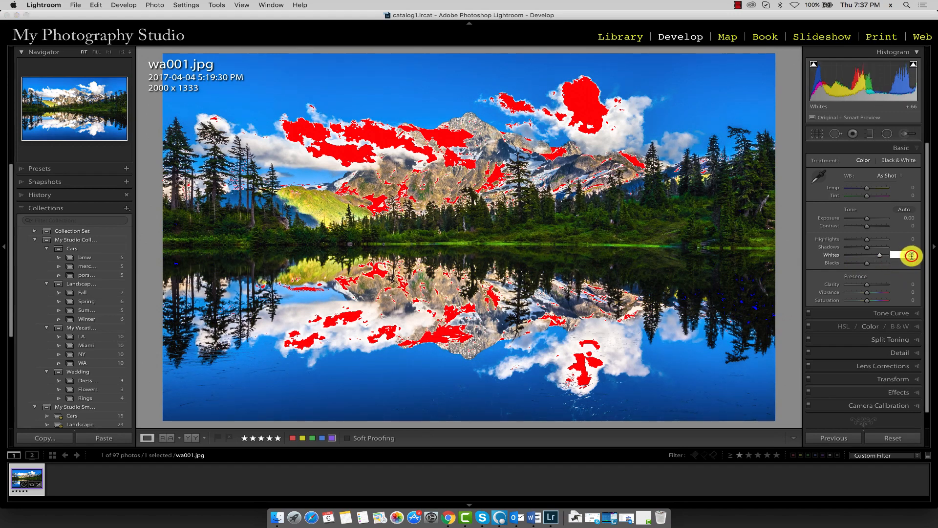
pyautogui.write('0')
pyautogui.press('Return')
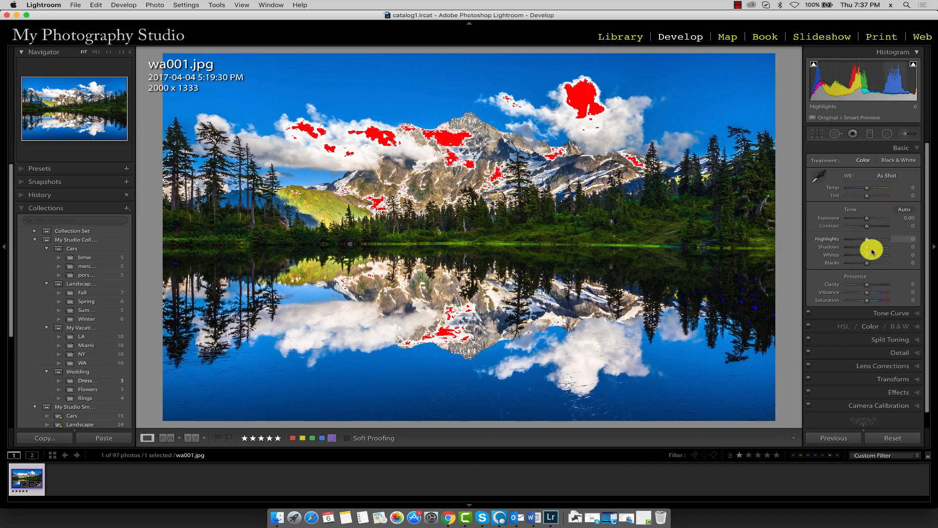
# - Lower the photo's Whites to -100 and raise its Blacks to +35
pyautogui.moveTo(868, 258)
pyautogui.mouseDown()
pyautogui.moveTo(846, 258)
pyautogui.moveTo(875, 266)
pyautogui.mouseUp()
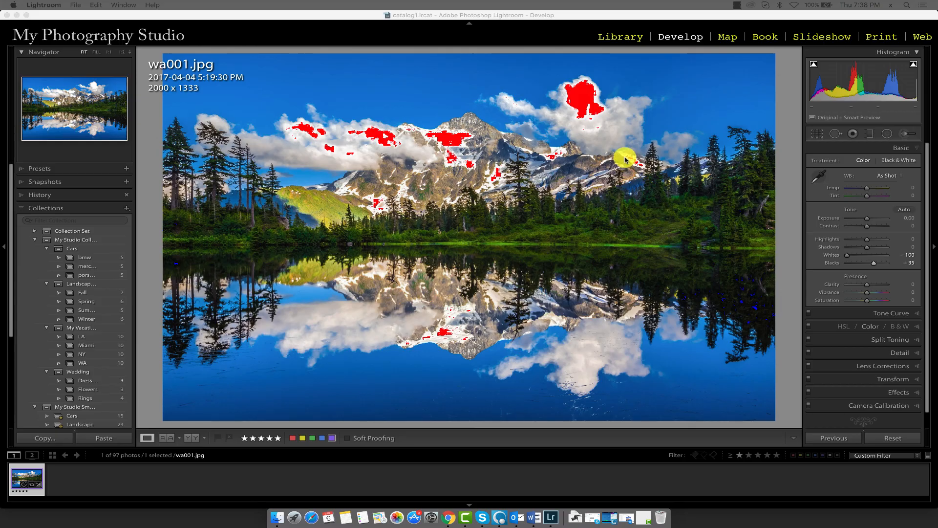
pyautogui.moveTo(847, 255)
pyautogui.mouseDown()
pyautogui.moveTo(874, 257)
pyautogui.moveTo(850, 256)
pyautogui.mouseUp()
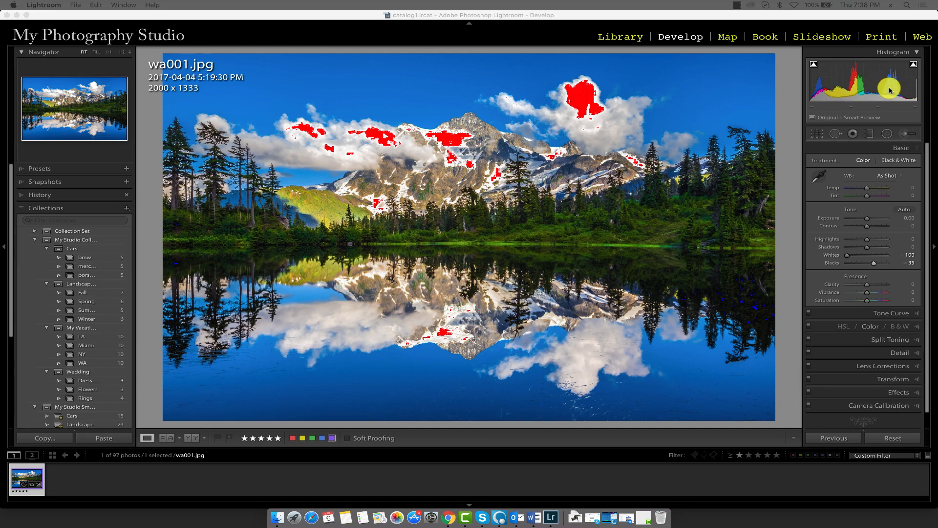
# - Lower the Highlights to -6 directly in the histogram and refine the value to -9
pyautogui.click(905, 89)
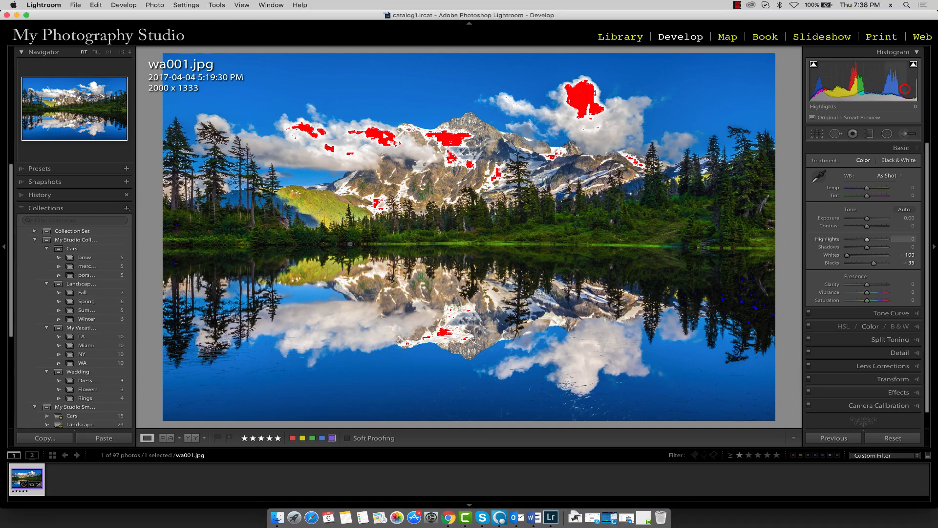
pyautogui.moveTo(905, 89)
pyautogui.mouseDown()
pyautogui.moveTo(880, 93)
pyautogui.moveTo(890, 91)
pyautogui.mouseUp()
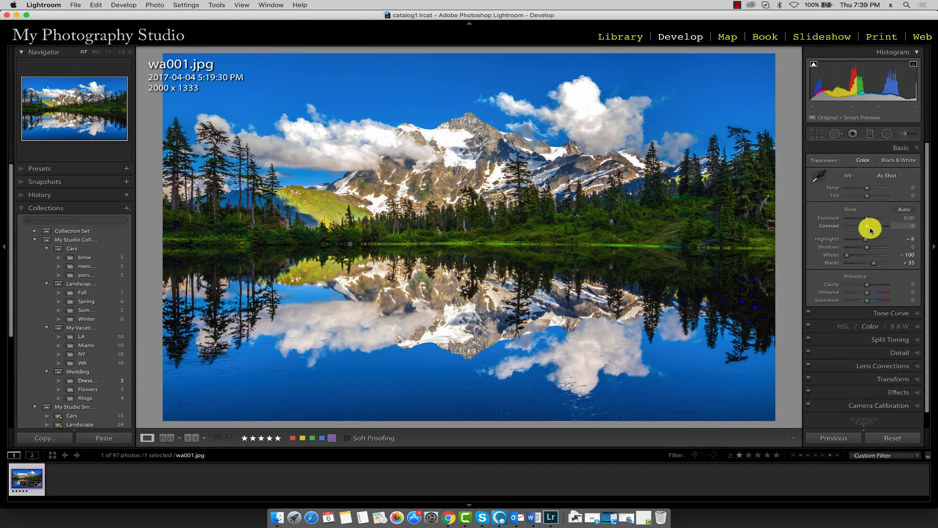
pyautogui.moveTo(867, 242); pyautogui.dragTo(867, 243)
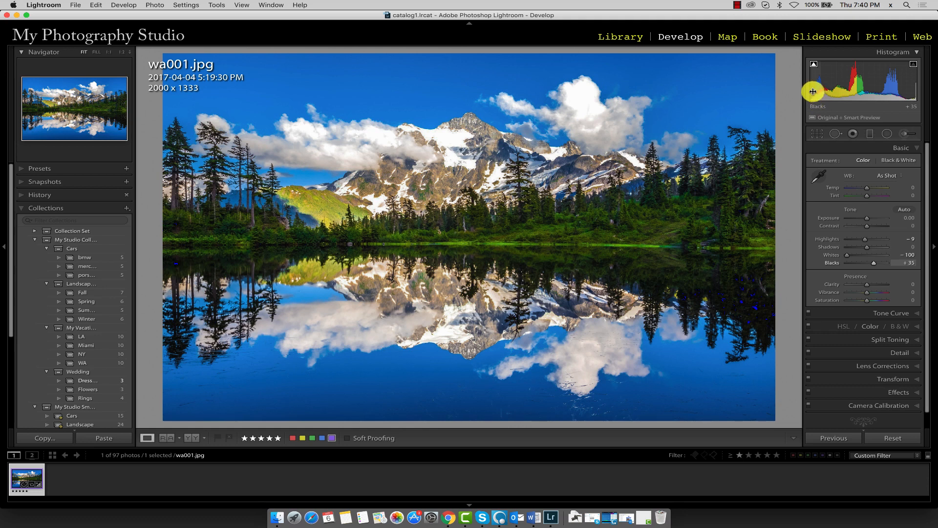
# - Try adjusting Blacks directly in the histogram, raising it to +100 and bringing it back down to +35
pyautogui.moveTo(813, 91); pyautogui.dragTo(844, 91)
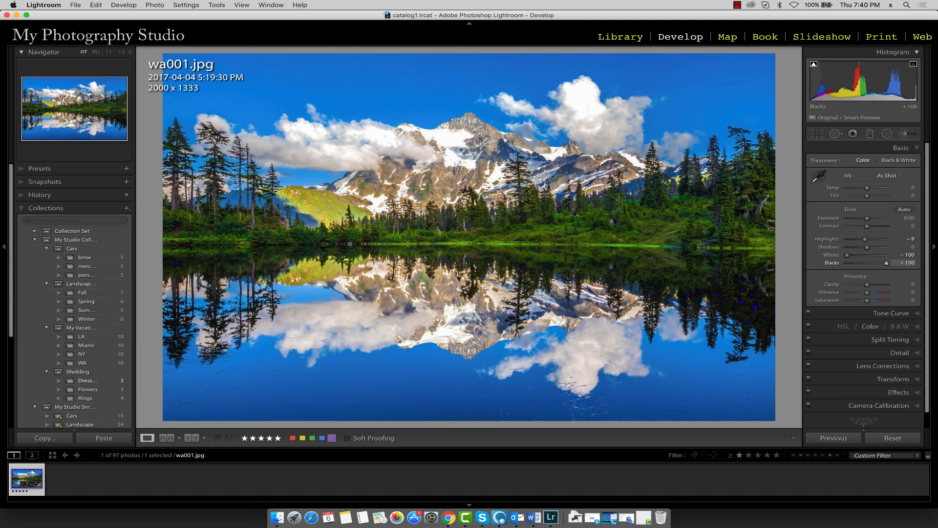
pyautogui.moveTo(845, 91); pyautogui.dragTo(823, 92)
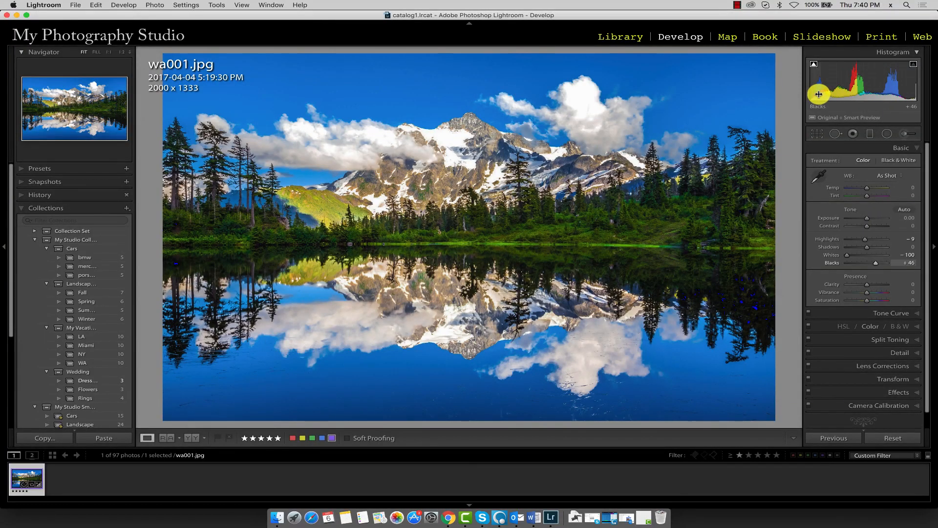
pyautogui.moveTo(817, 92); pyautogui.dragTo(812, 94)
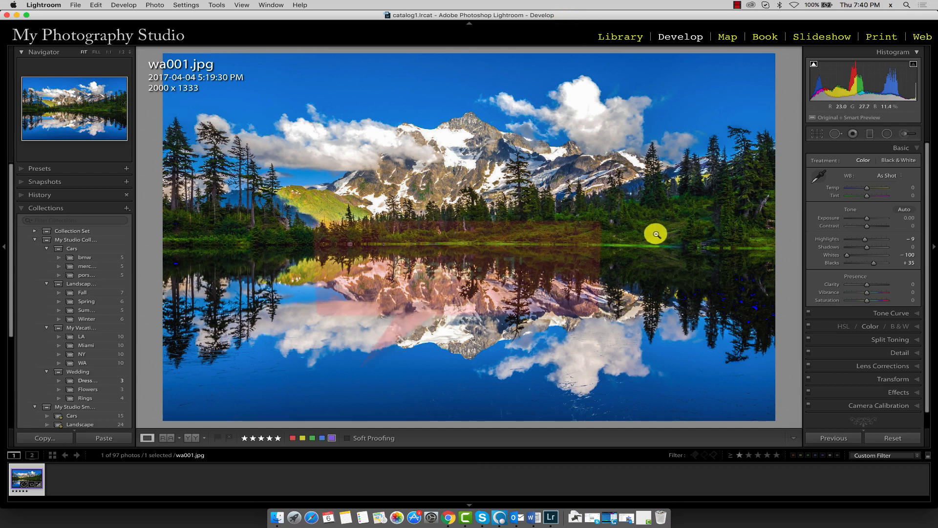
# - Turn off the clipping overlay and switch the photo to the Before/After Left/Right Split comparison
pyautogui.press('j')
pyautogui.press('j')
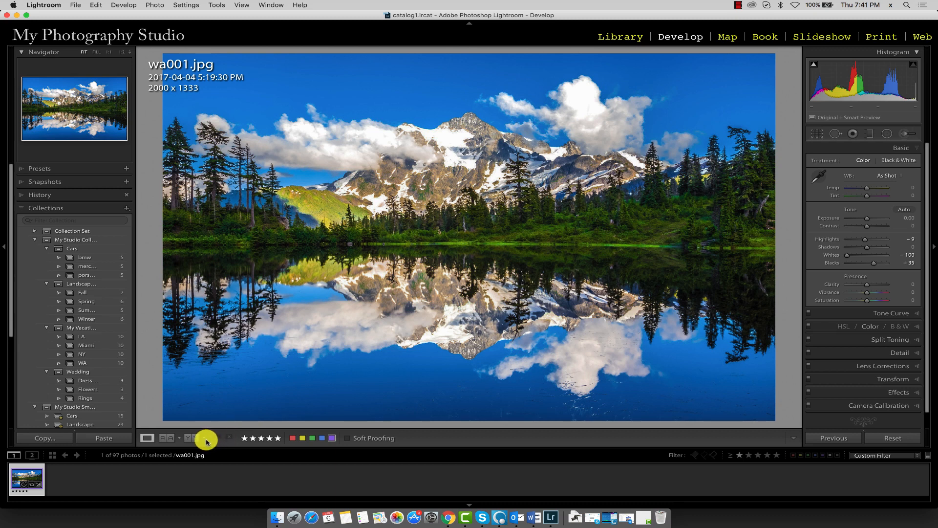
pyautogui.click(205, 438)
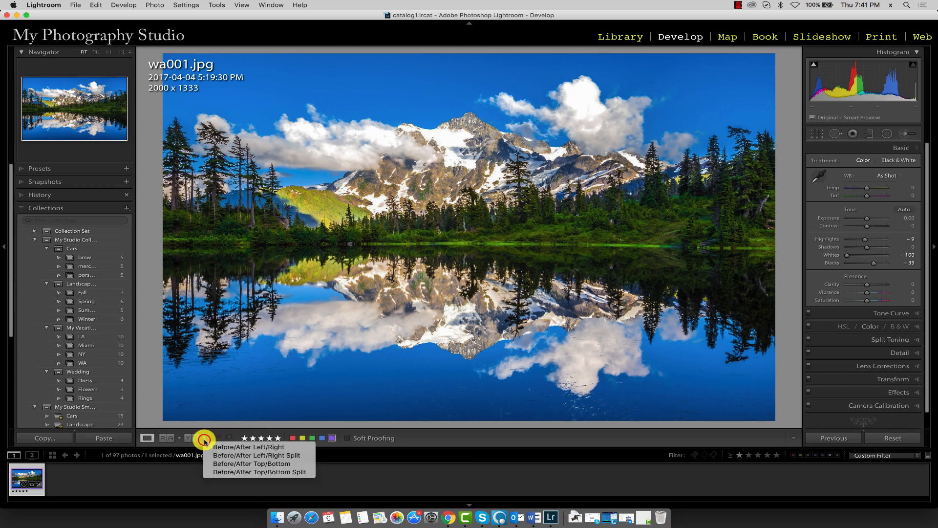
pyautogui.click(239, 456)
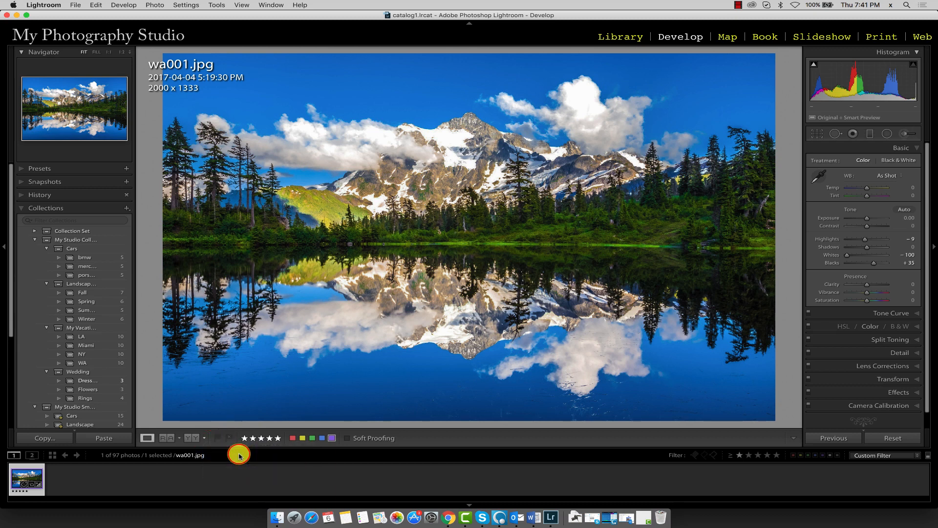